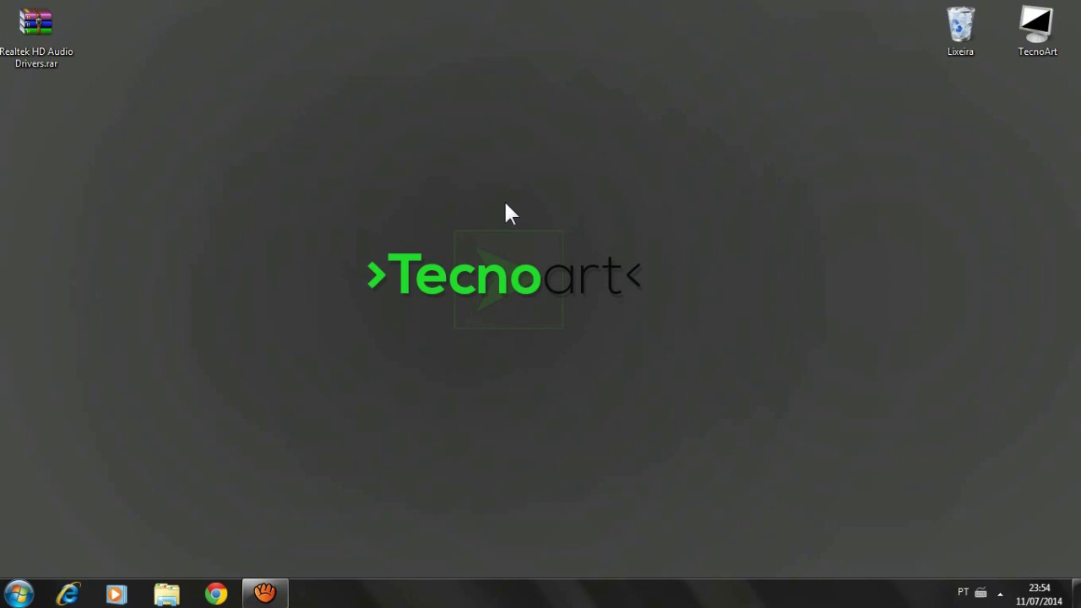
- Move the Realtek HD Audio Drivers.rar archive toward the centre of the desktop
{"action": "mouse_move", "coordinate": [35, 45]}
{"action": "left_mouse_down"}
{"action": "mouse_move", "coordinate": [58, 62]}
{"action": "mouse_move", "coordinate": [189, 46]}
{"action": "mouse_move", "coordinate": [38, 114]}
{"action": "mouse_move", "coordinate": [42, 53]}
{"action": "left_mouse_up"}
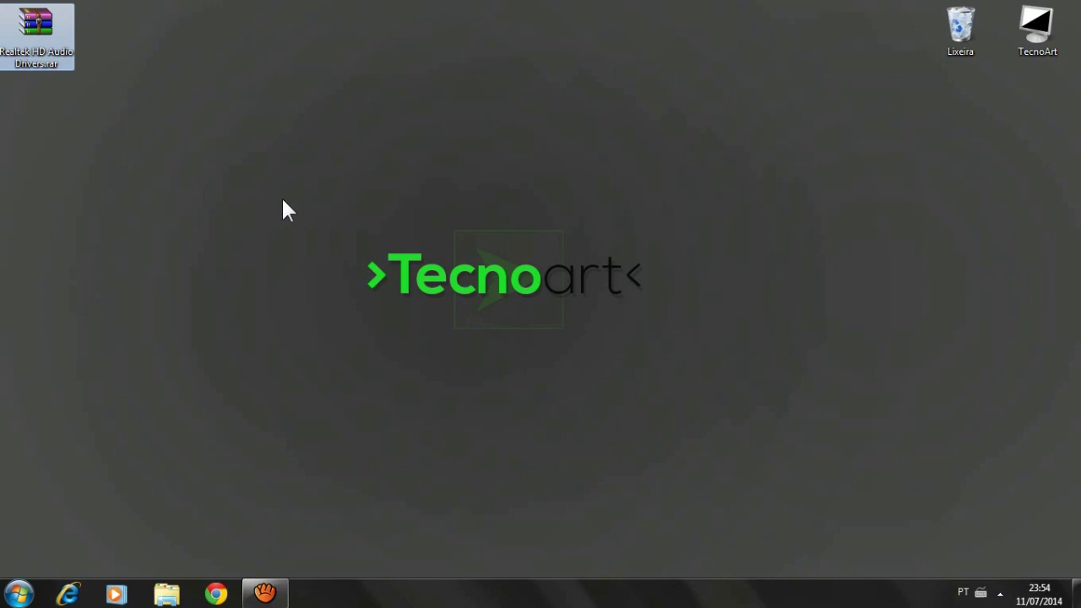
{"action": "mouse_move", "coordinate": [41, 48]}
{"action": "left_mouse_down"}
{"action": "mouse_move", "coordinate": [243, 52]}
{"action": "mouse_move", "coordinate": [25, 48]}
{"action": "left_mouse_up"}
{"action": "left_click_drag", "start_coordinate": [261, 164], "coordinate": [483, 283]}
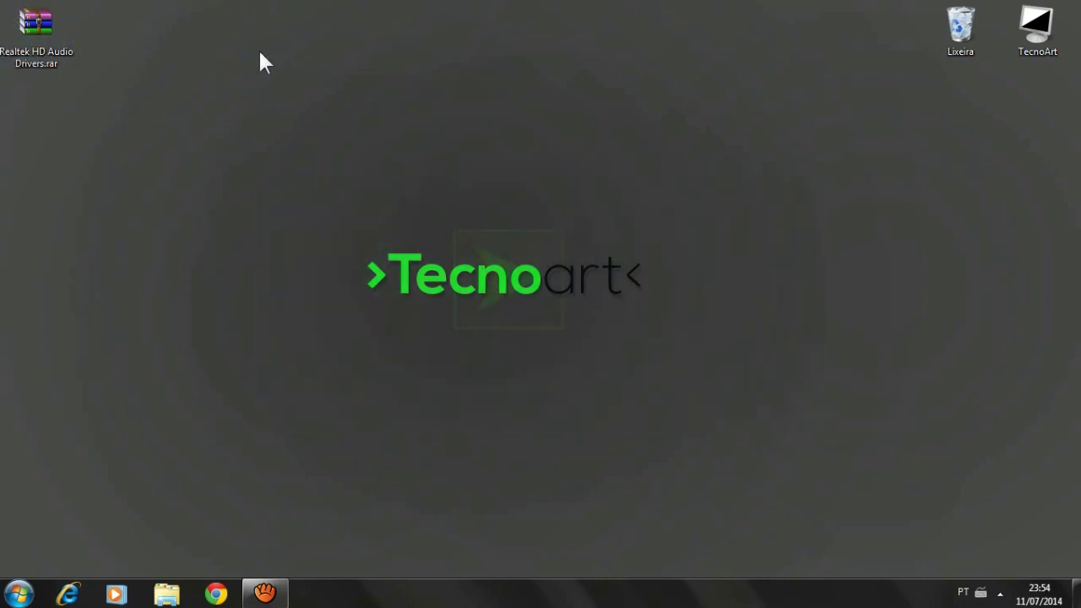
{"action": "left_click_drag", "start_coordinate": [17, 34], "coordinate": [314, 87]}
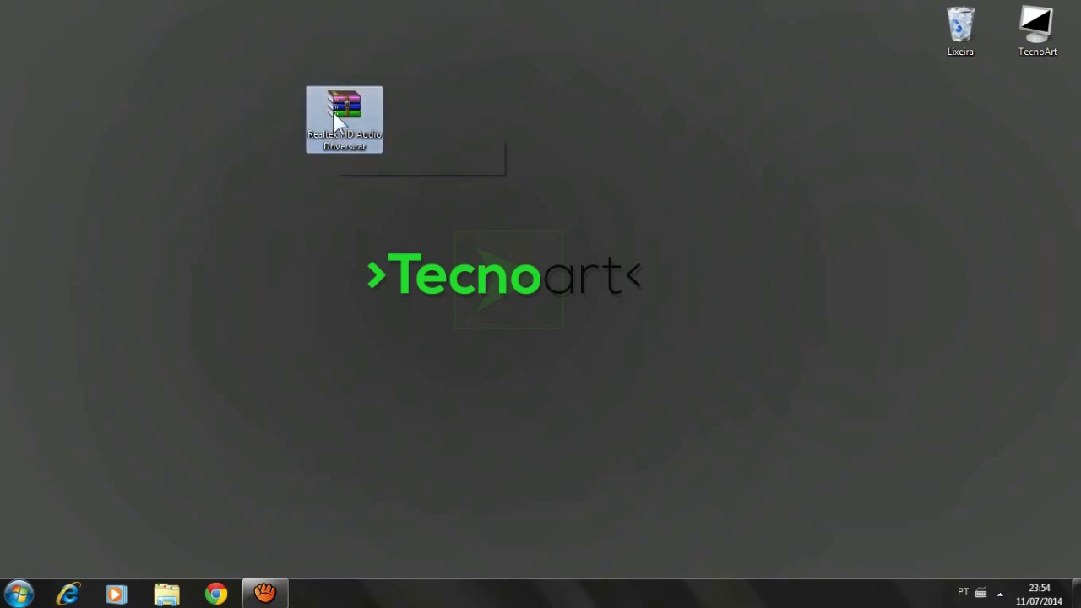
{"action": "left_click_drag", "start_coordinate": [336, 118], "coordinate": [490, 198]}
{"action": "left_click", "coordinate": [355, 233]}
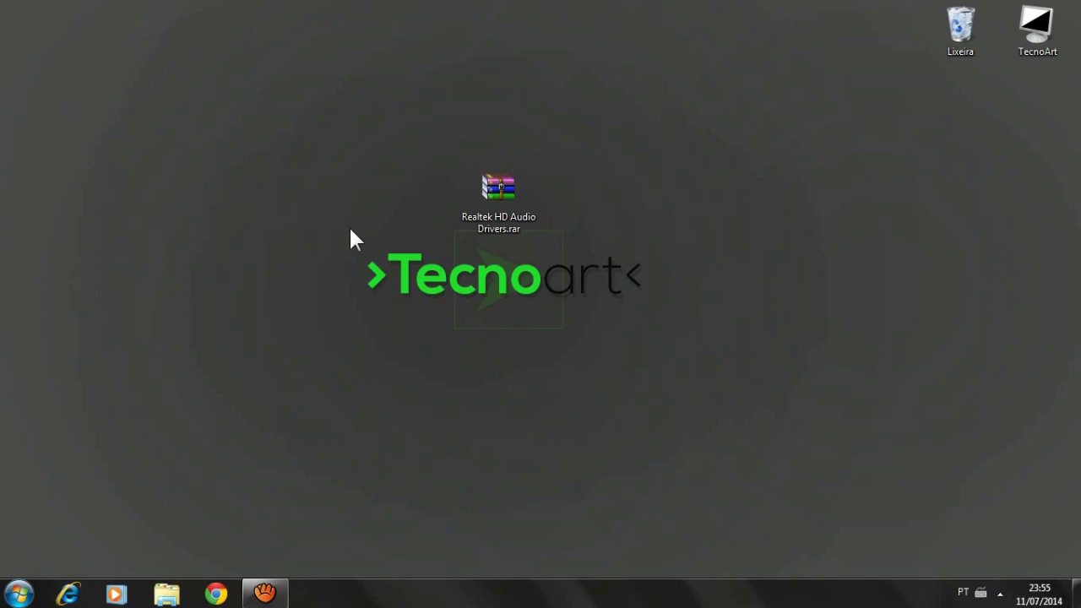
- Search Windows for "criar" and open the restore point creation settings, moving their window to the middle of the screen
{"action": "left_click", "coordinate": [18, 594]}
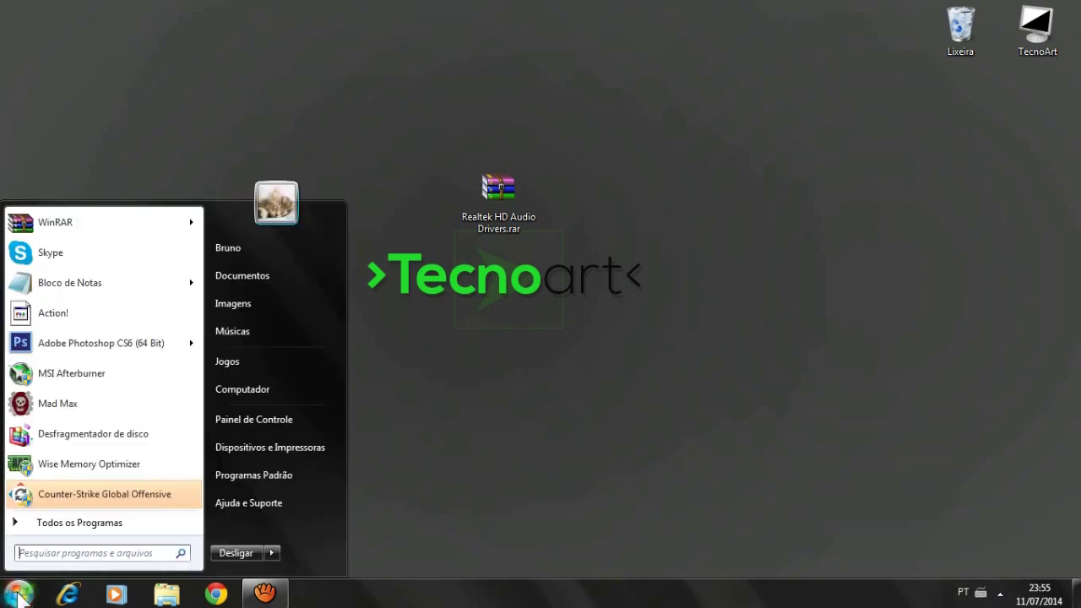
{"action": "left_click", "coordinate": [414, 418]}
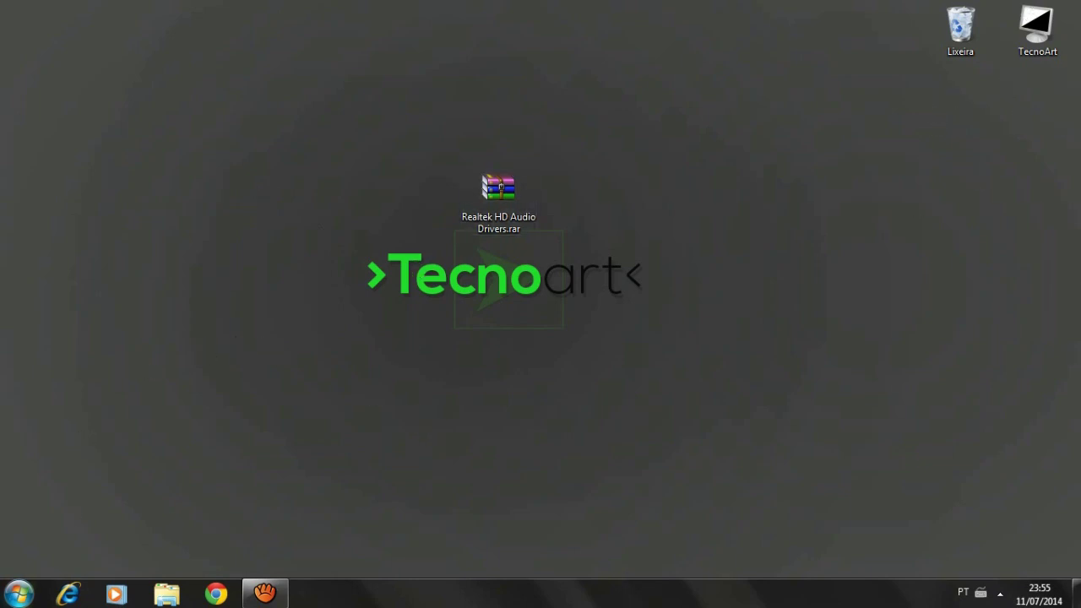
{"action": "left_click", "coordinate": [19, 593]}
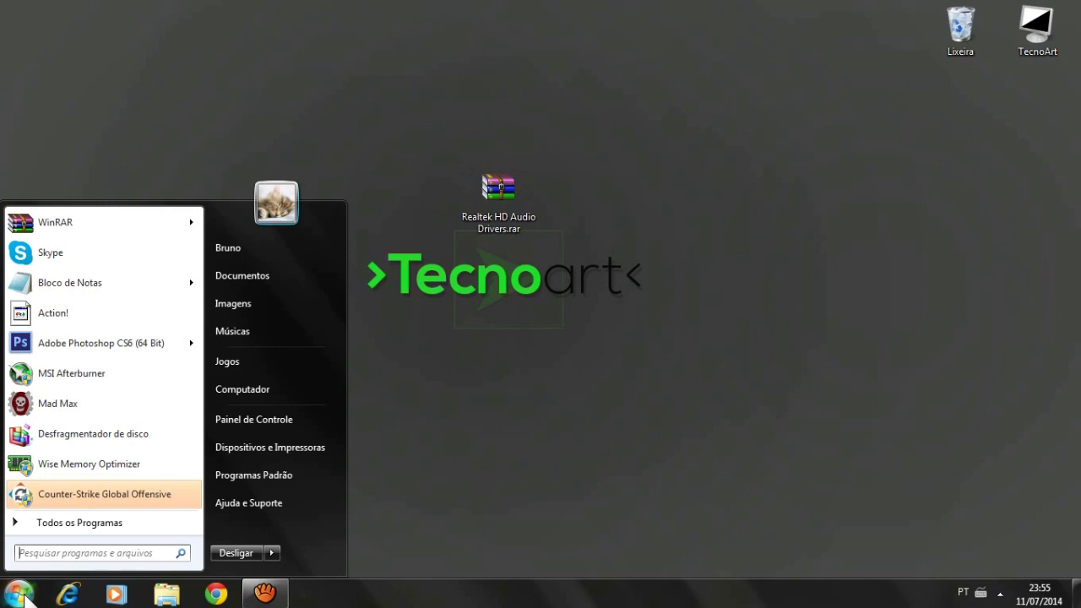
{"action": "type", "text": "criar"}
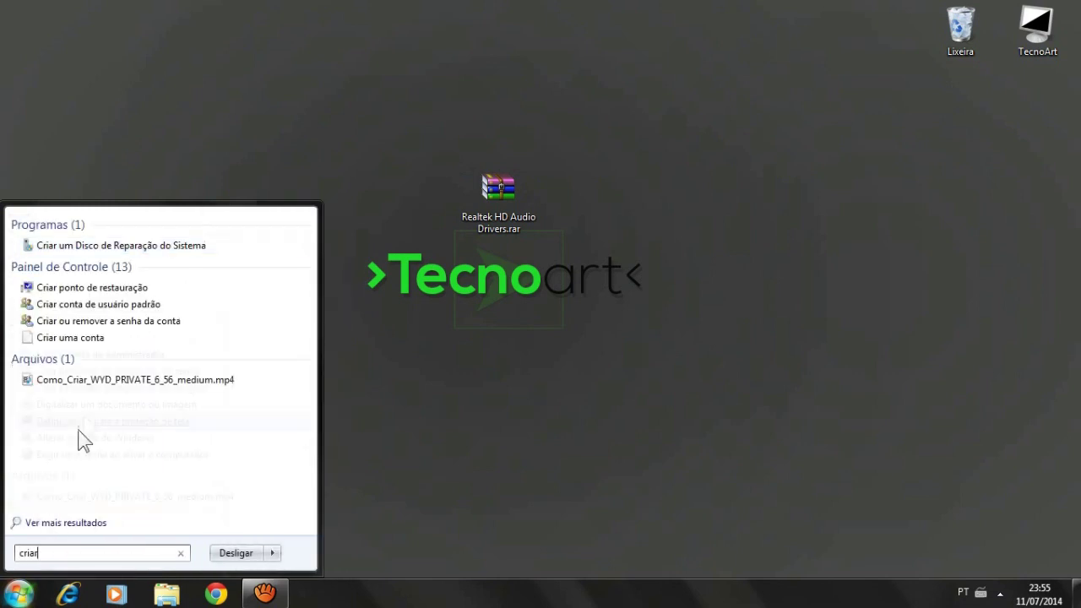
{"action": "left_click", "coordinate": [63, 290]}
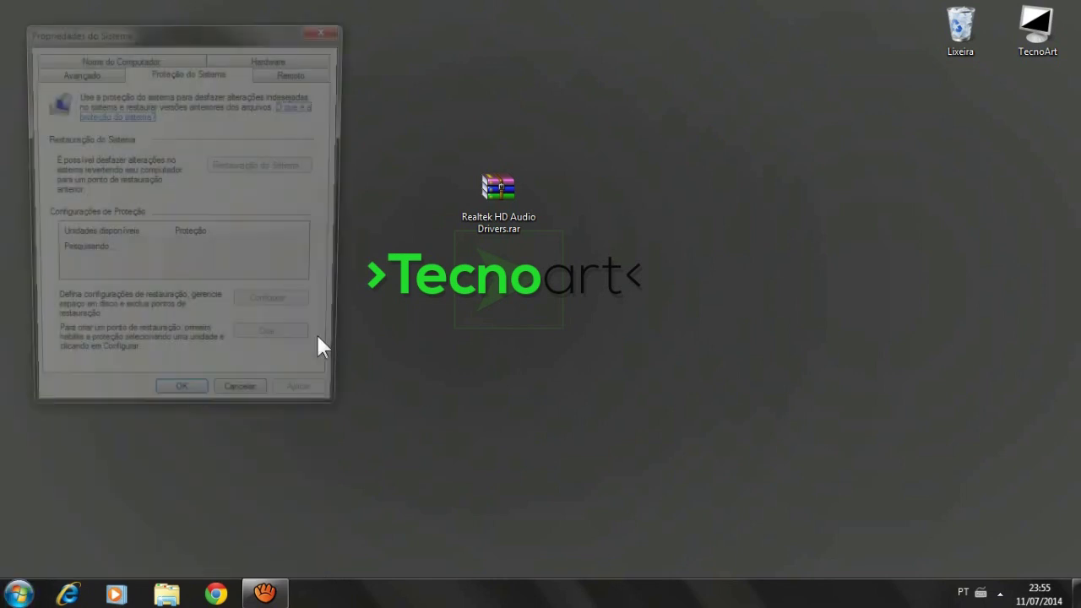
{"action": "left_click_drag", "start_coordinate": [201, 39], "coordinate": [614, 109]}
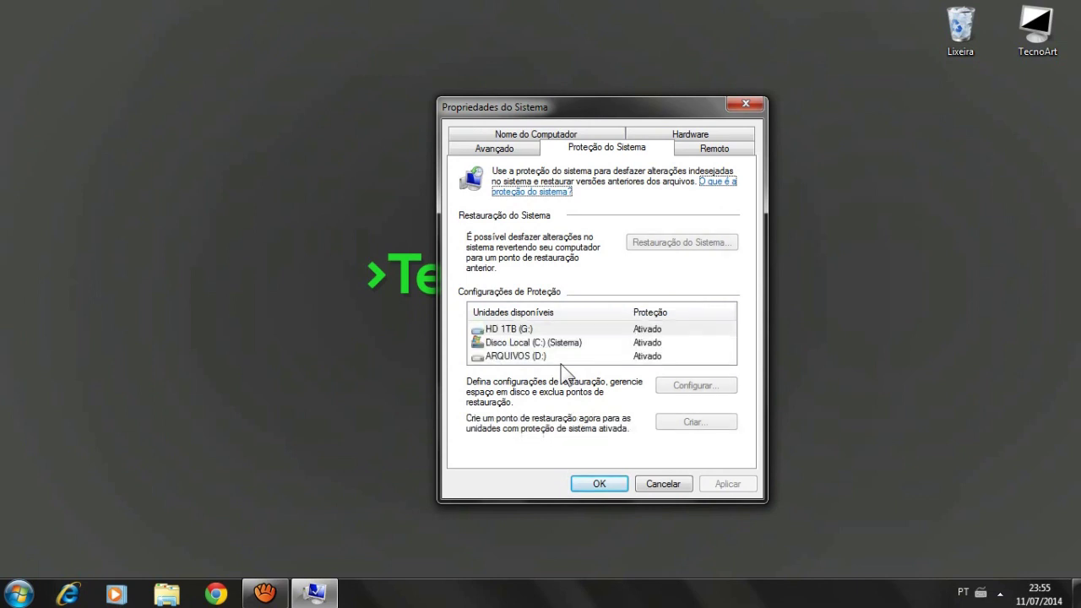
- With drive HD 1TB (G:) selected, create a restore point described as "tutorial" and close the system properties
{"action": "left_click", "coordinate": [517, 353]}
{"action": "left_click", "coordinate": [534, 343]}
{"action": "left_click", "coordinate": [517, 330]}
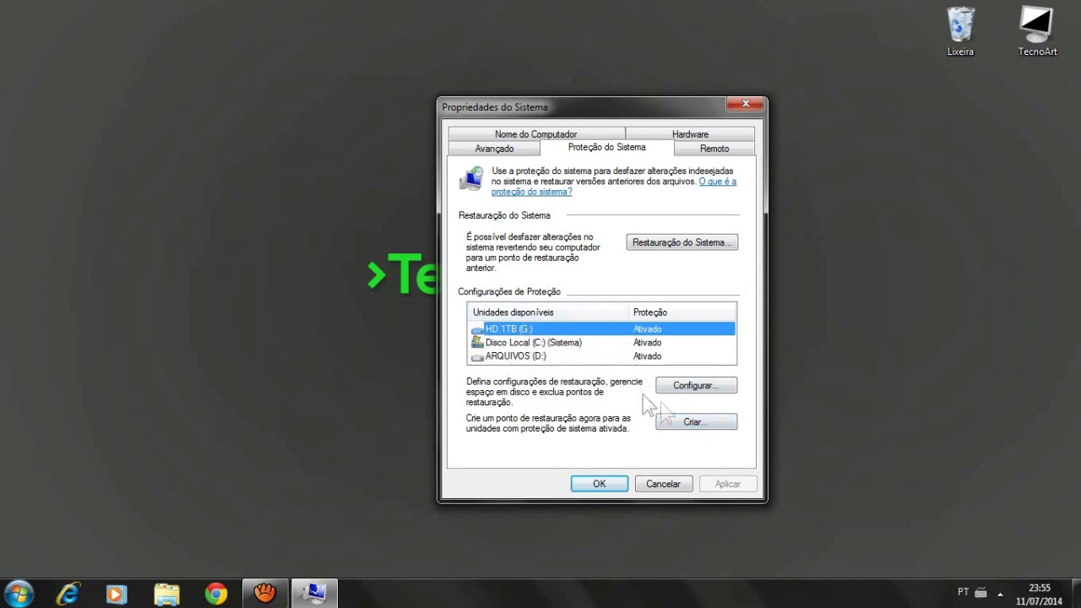
{"action": "left_click", "coordinate": [695, 422]}
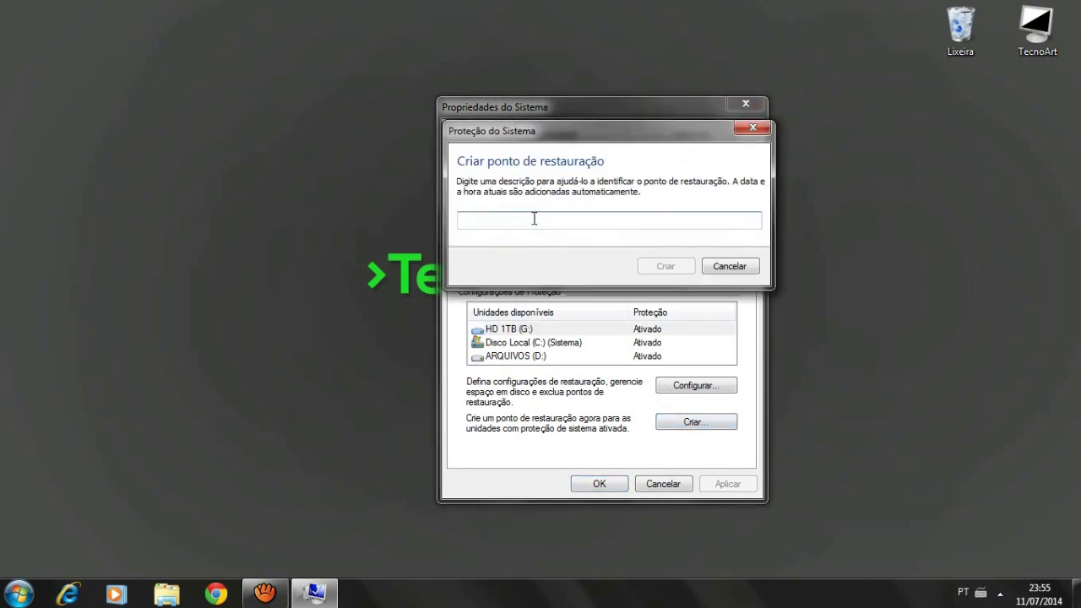
{"action": "type", "text": "tutorial"}
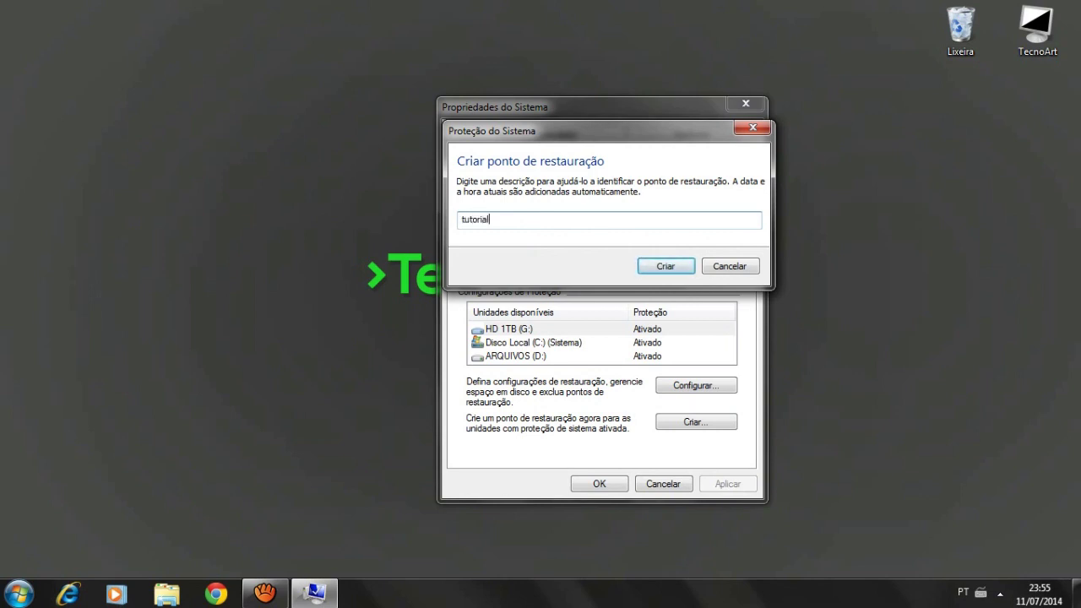
{"action": "left_click", "coordinate": [669, 269]}
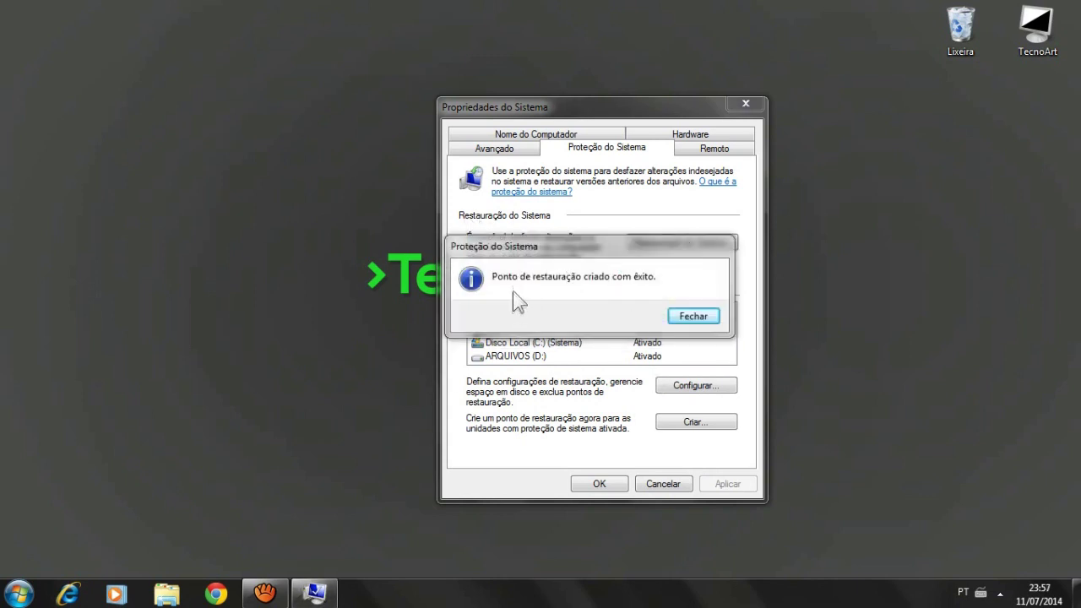
{"action": "left_click_drag", "start_coordinate": [540, 246], "coordinate": [583, 234]}
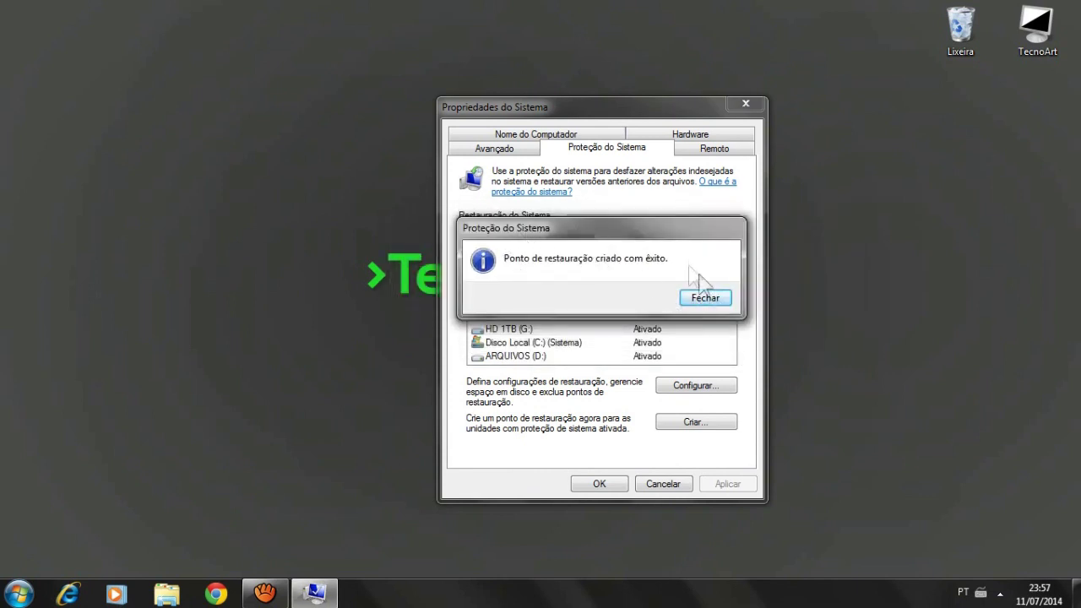
{"action": "left_click", "coordinate": [693, 297]}
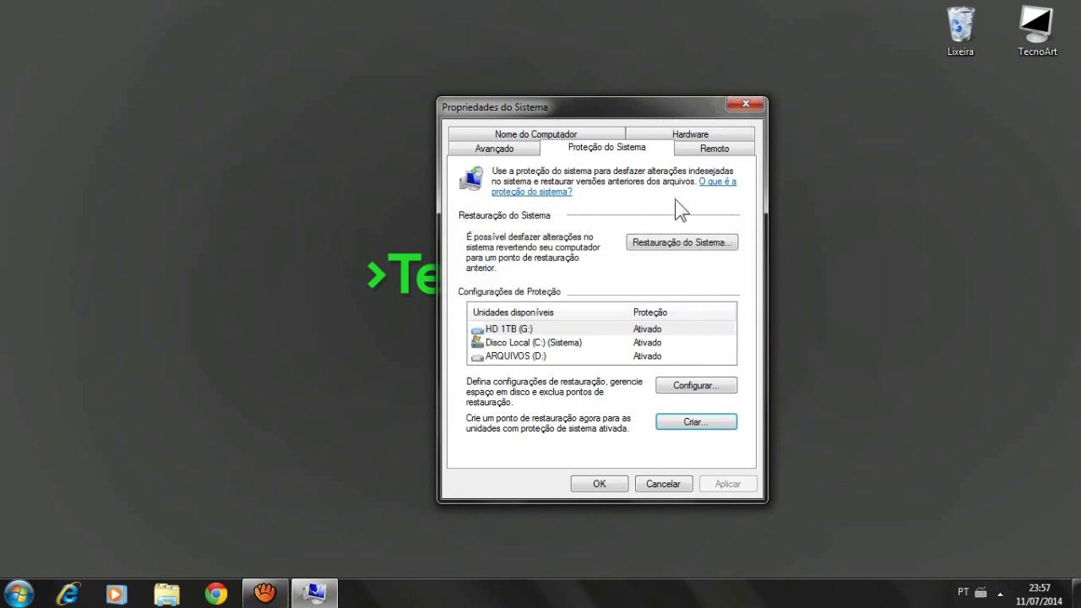
{"action": "left_click", "coordinate": [745, 106]}
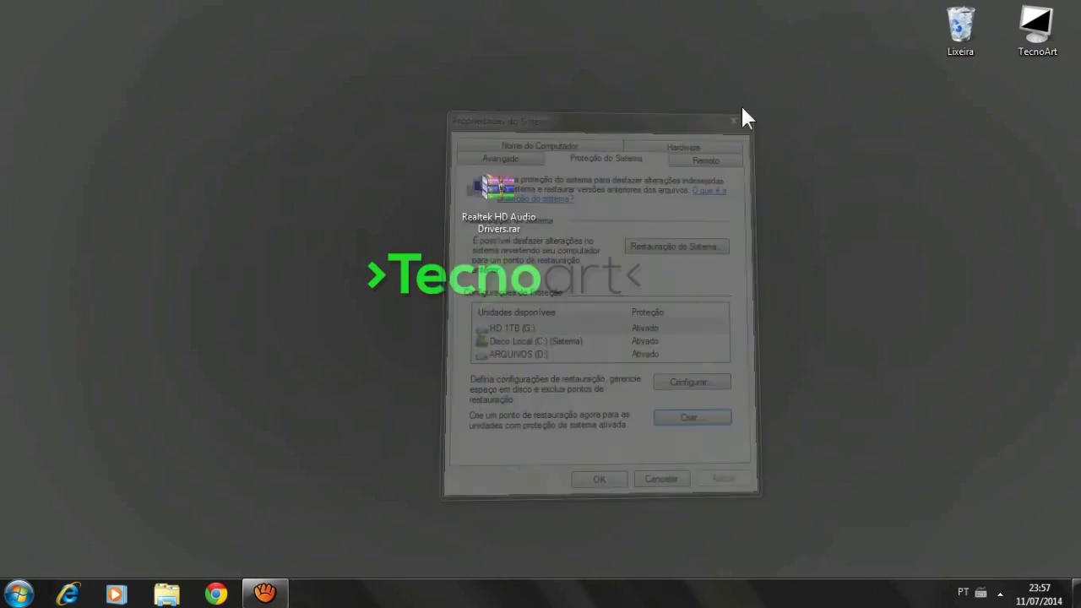
- Extract the Realtek HD Audio Drivers folder from the archive to the desktop and open the extracted folder
{"action": "left_click_drag", "start_coordinate": [480, 193], "coordinate": [236, 140]}
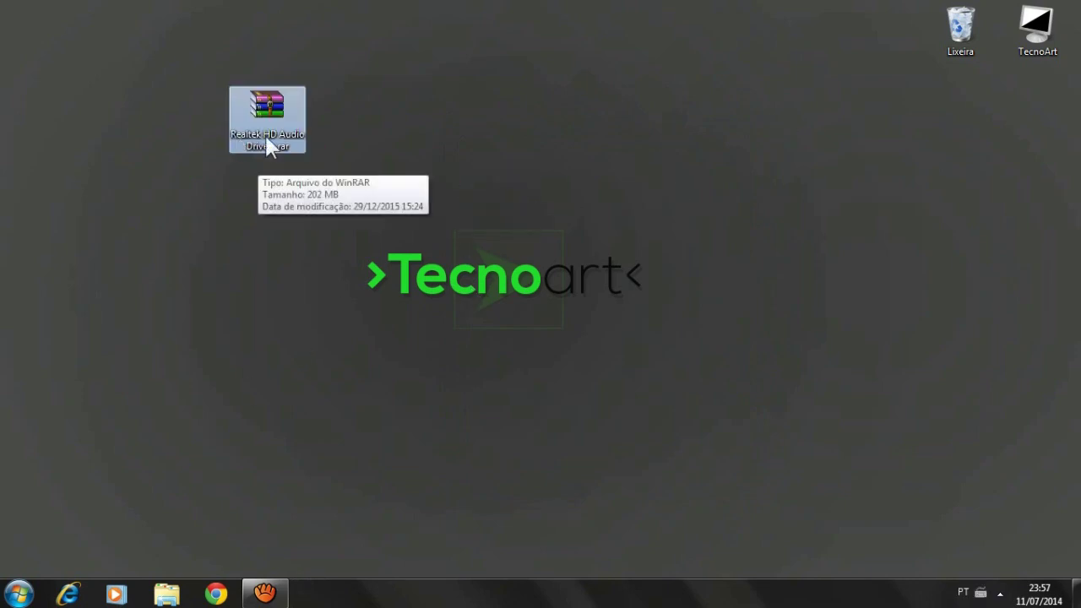
{"action": "double_click", "coordinate": [271, 148]}
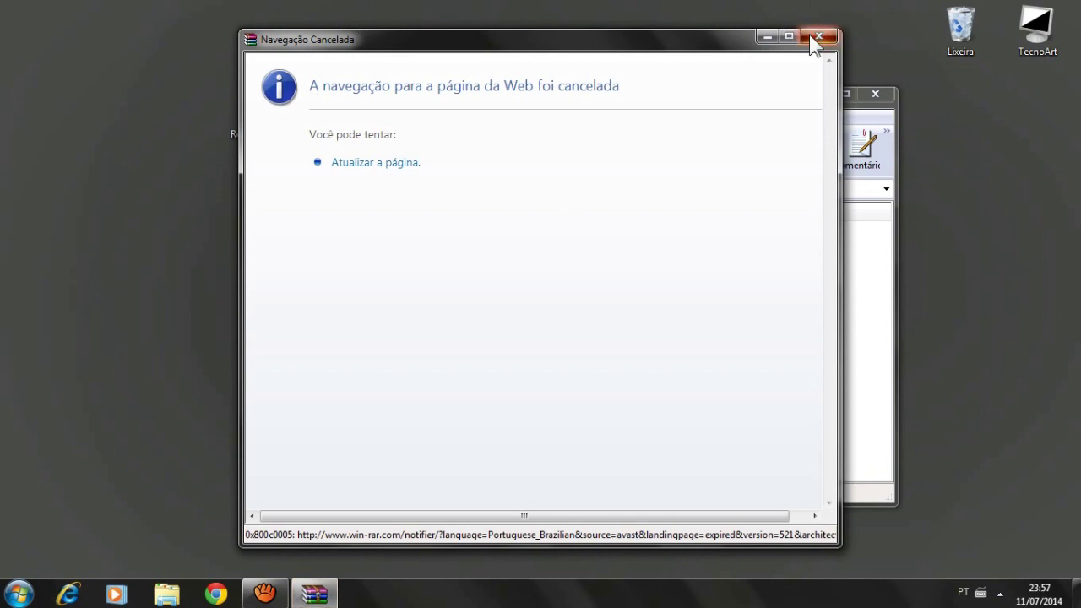
{"action": "left_click", "coordinate": [816, 37]}
{"action": "left_click", "coordinate": [416, 250]}
{"action": "key", "text": "alt+w"}
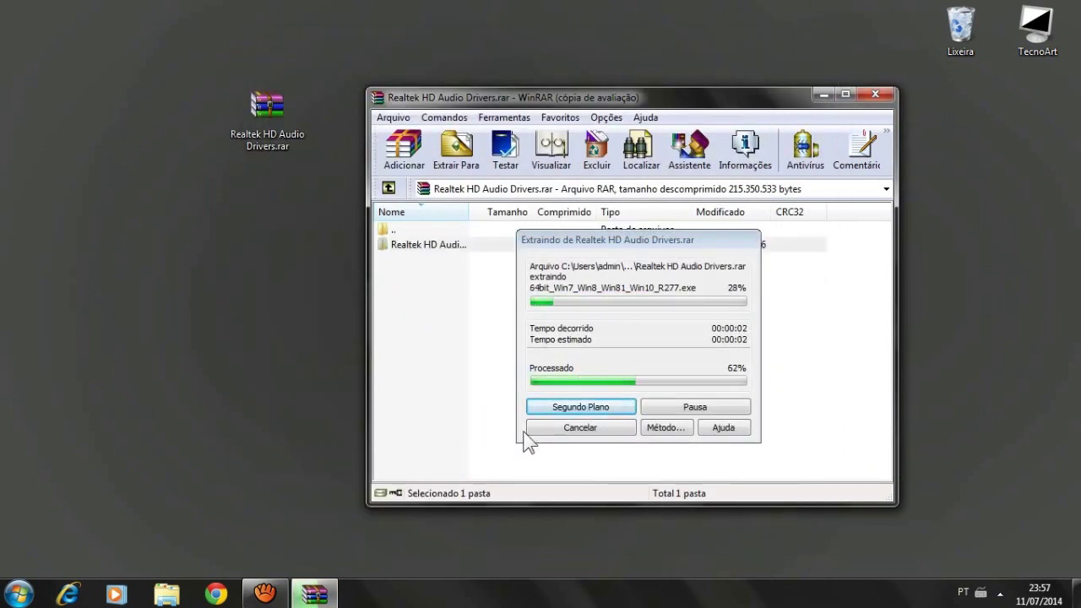
{"action": "left_click", "coordinate": [876, 94]}
{"action": "left_click", "coordinate": [239, 193]}
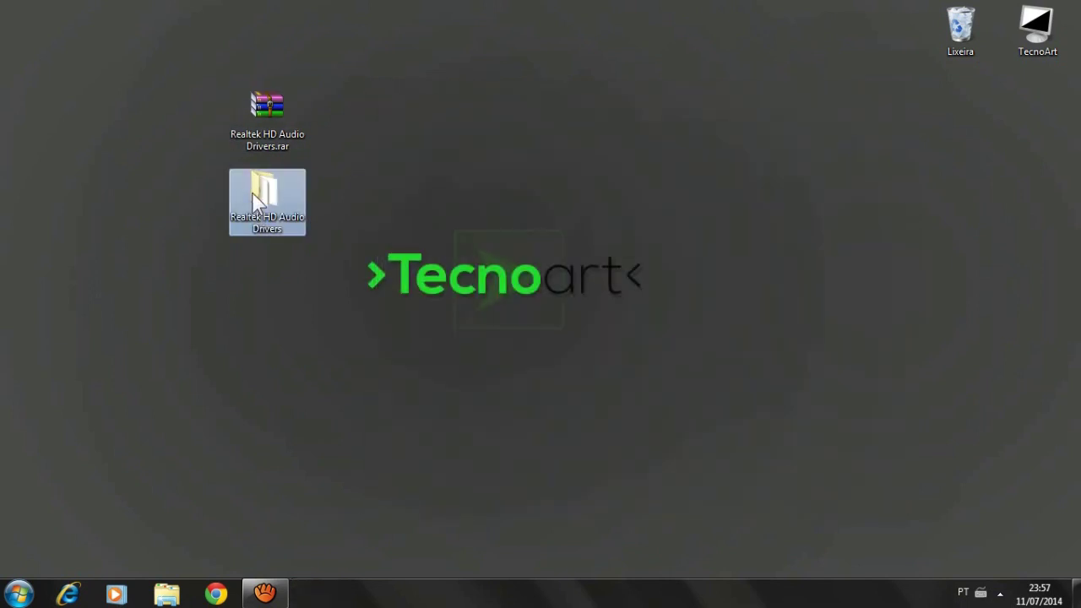
{"action": "key", "text": "Return"}
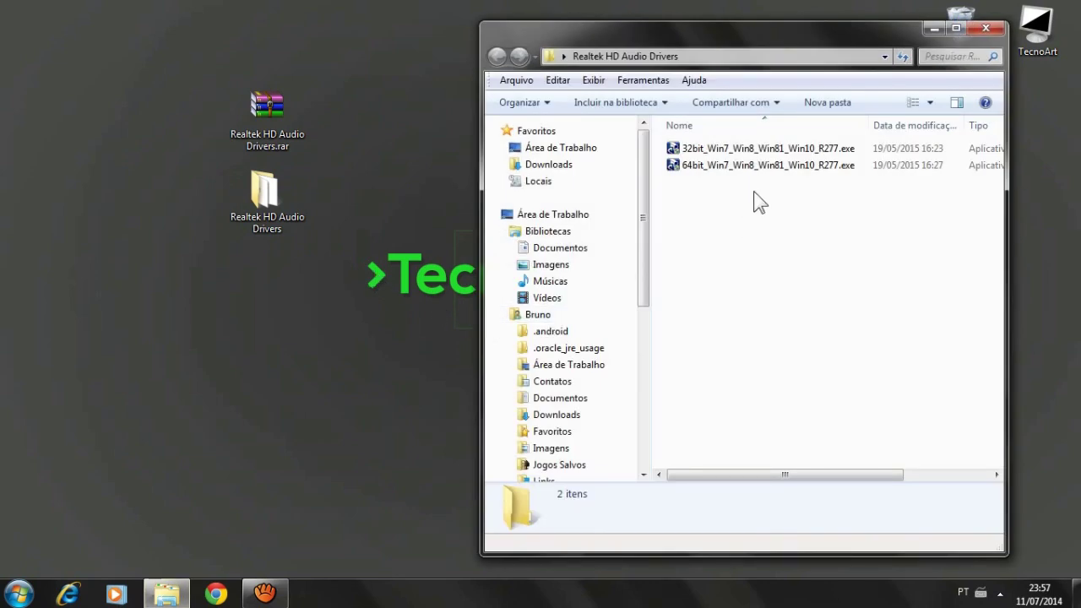
- Open the computer's properties to check whether Windows is 32-bit or 64-bit
{"action": "left_click", "coordinate": [21, 594]}
{"action": "right_click", "coordinate": [251, 388]}
{"action": "left_click", "coordinate": [306, 542]}
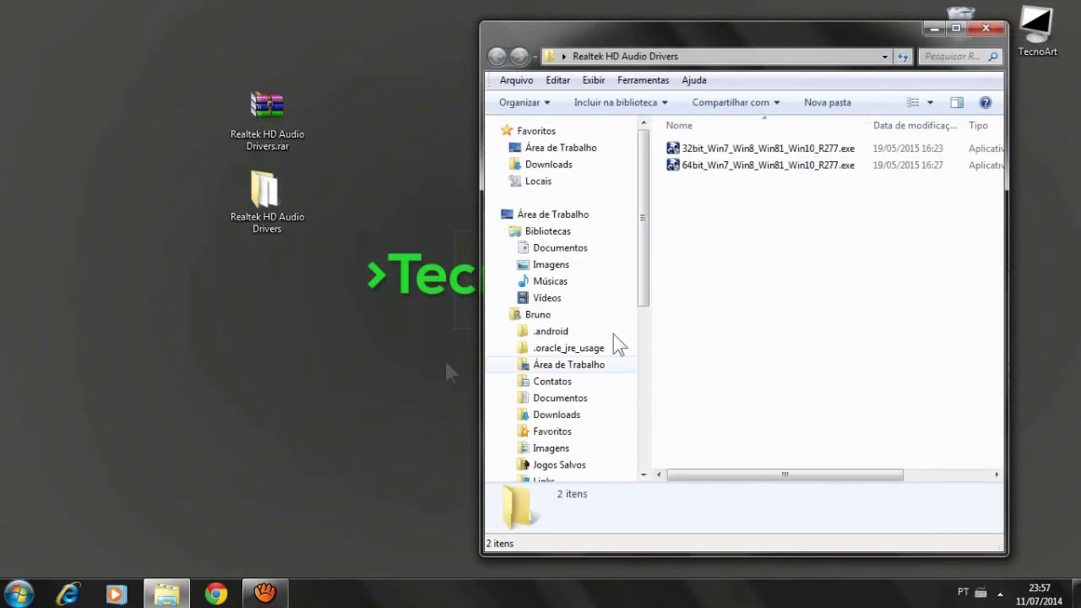
- Run 64bit_Win7_Win8_Win81_Win10_R277.exe, close the driver folder, and finish the Realtek setup without restarting the computer
{"action": "left_click", "coordinate": [718, 169]}
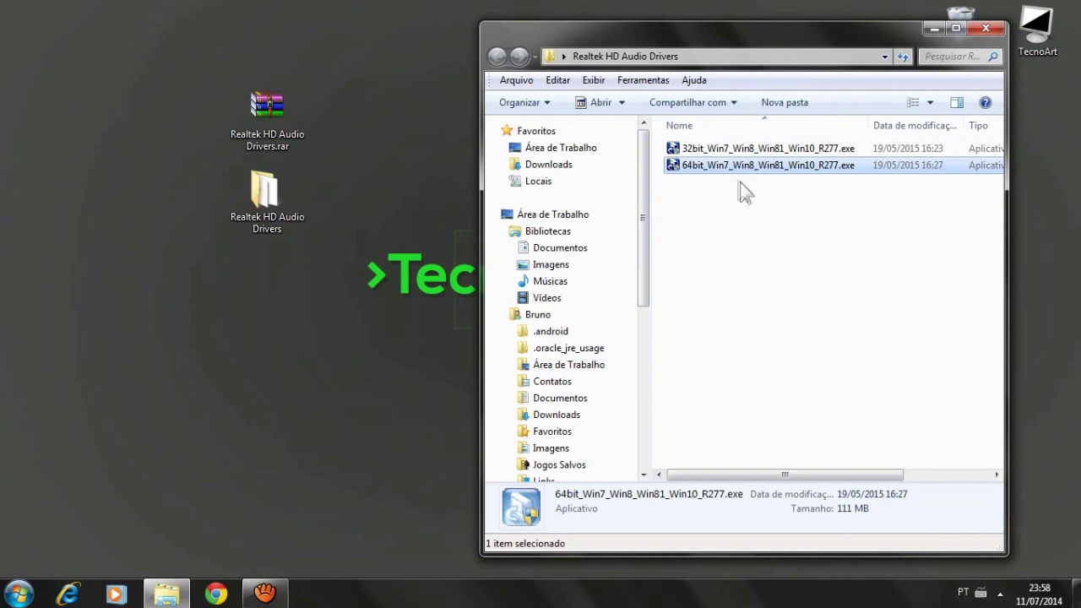
{"action": "left_click", "coordinate": [706, 148]}
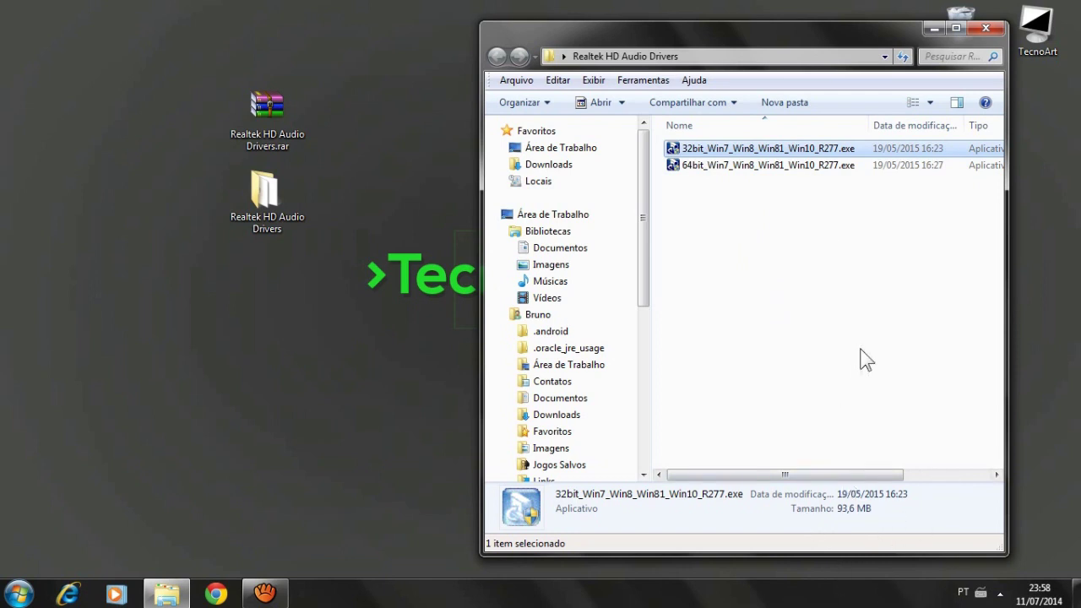
{"action": "left_click", "coordinate": [772, 167]}
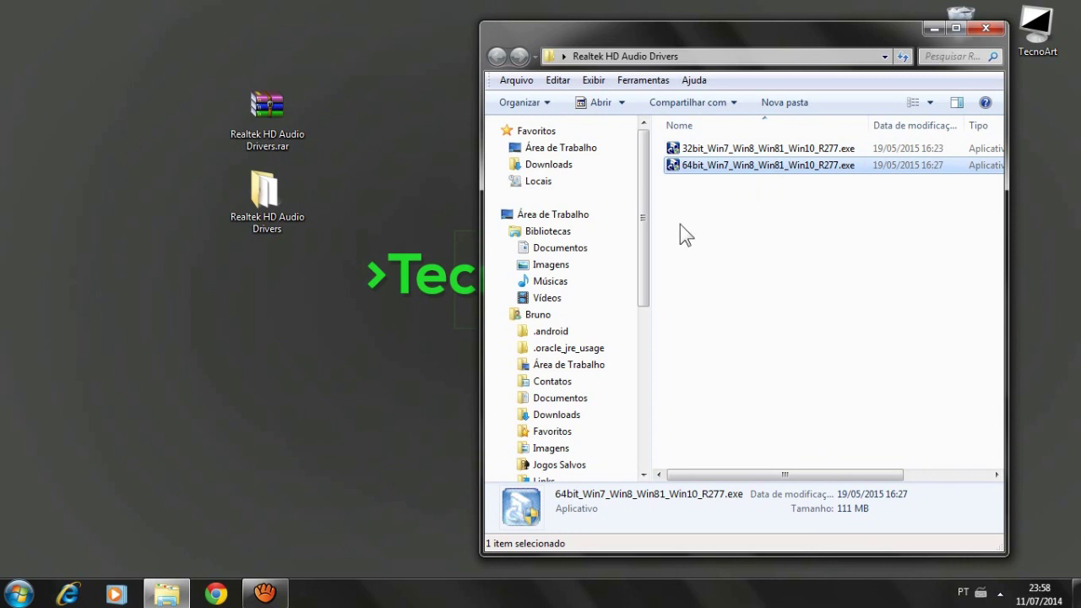
{"action": "double_click", "coordinate": [769, 165]}
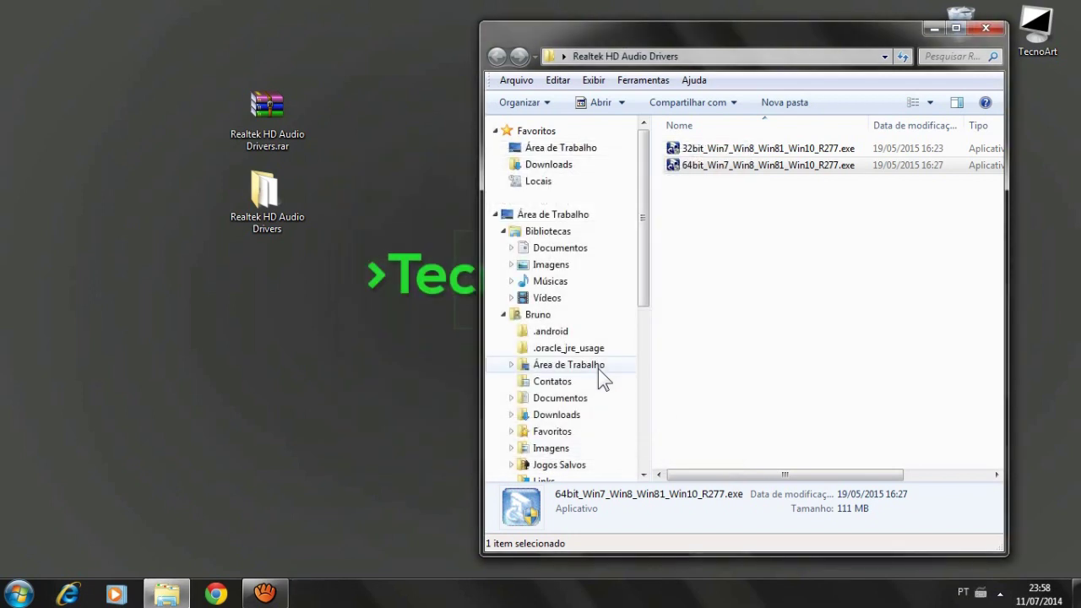
{"action": "left_click", "coordinate": [986, 29]}
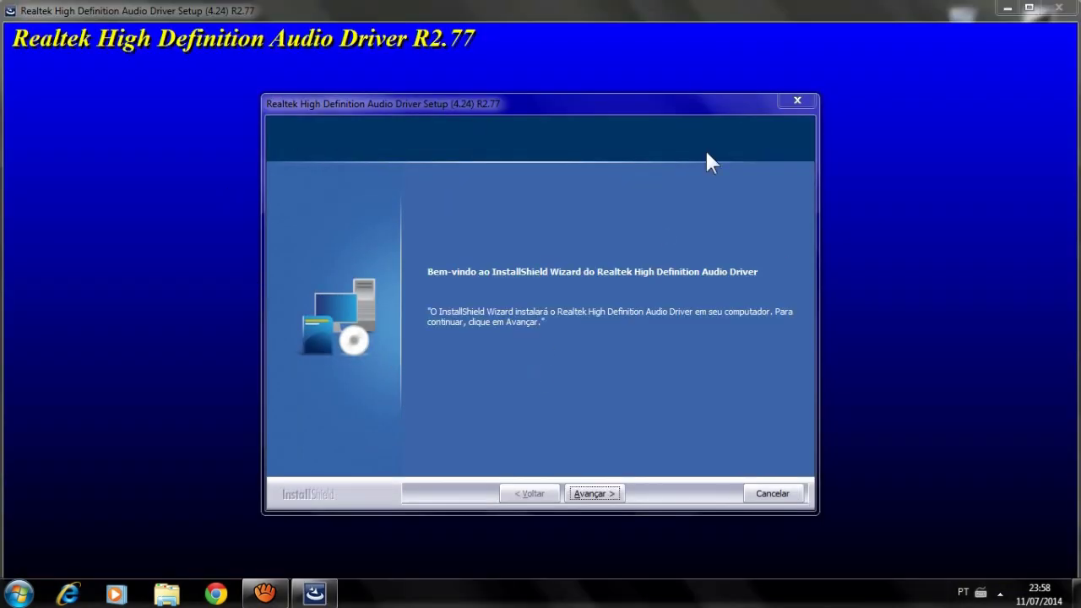
{"action": "left_click", "coordinate": [595, 494]}
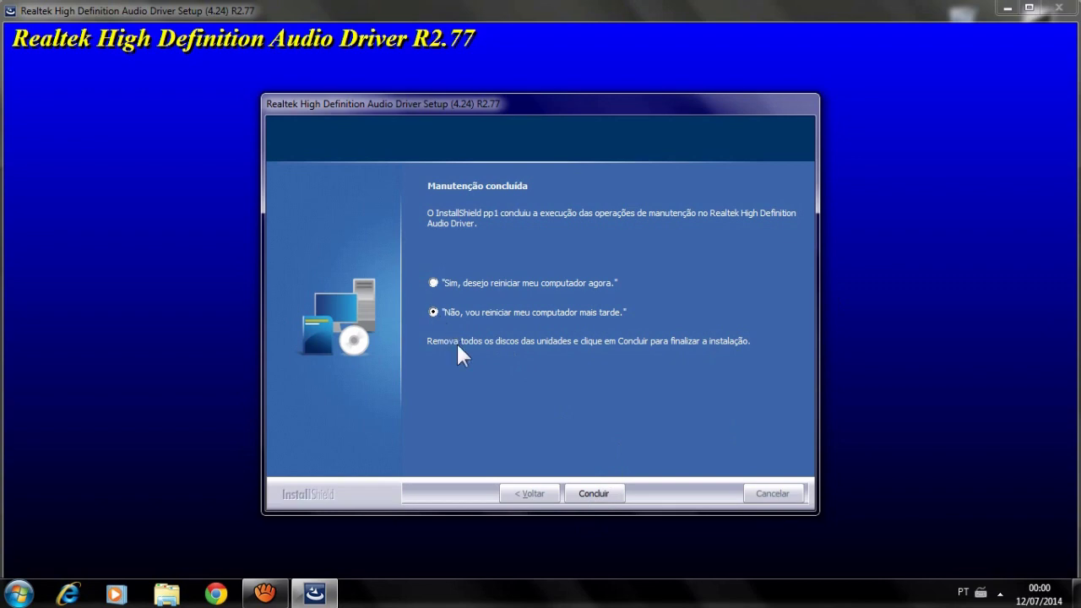
{"action": "left_click", "coordinate": [594, 492]}
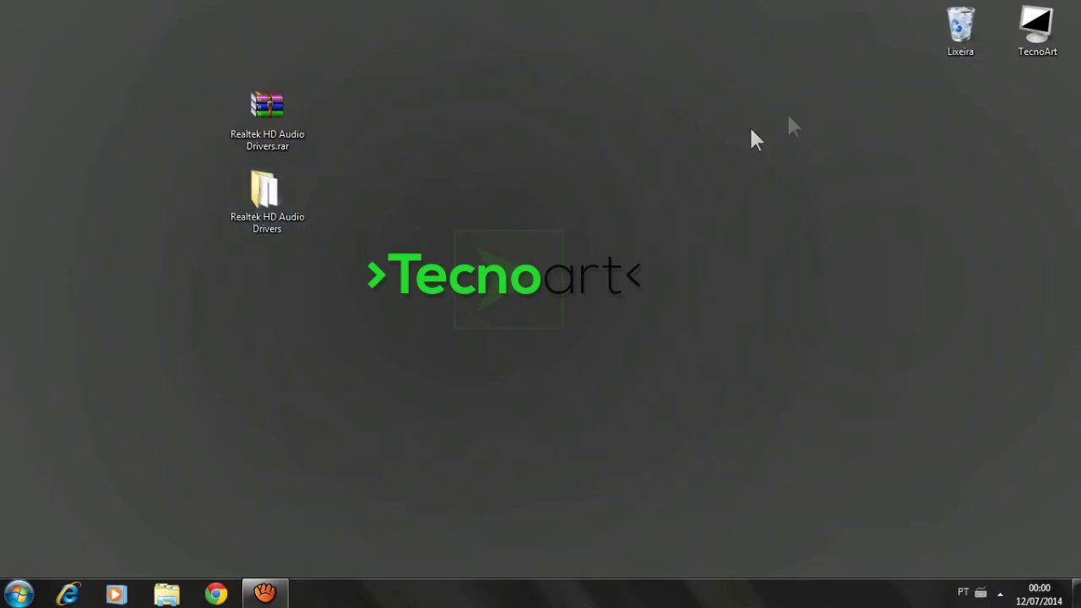
- Search Windows for "rest", open Restauração do Sistema, and mark the audio driver program as correctly installed
{"action": "left_click_drag", "start_coordinate": [790, 118], "coordinate": [217, 405]}
{"action": "left_click", "coordinate": [19, 594]}
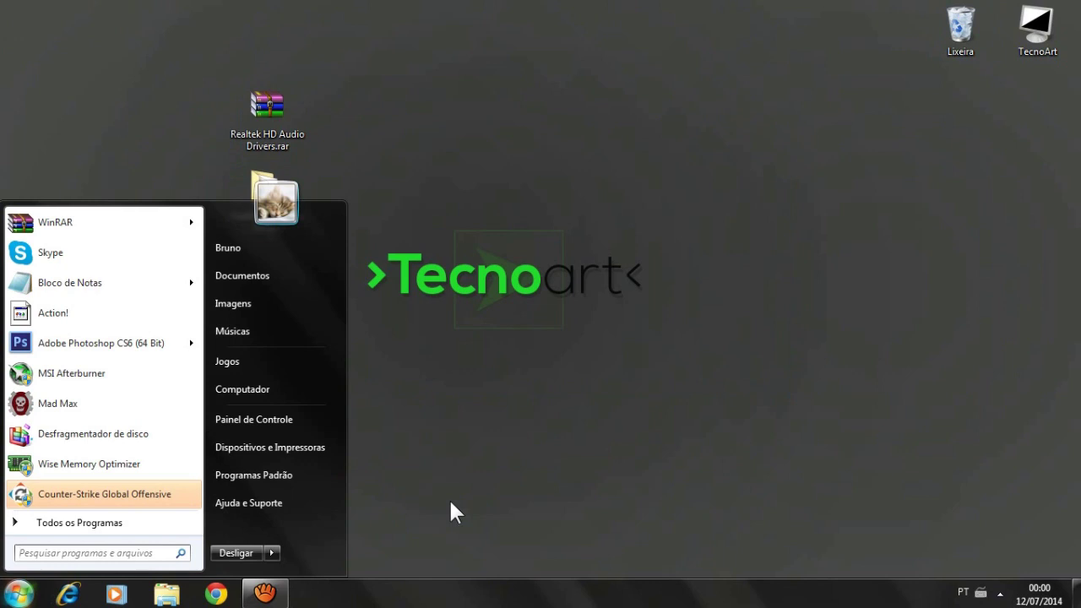
{"action": "type", "text": "rest"}
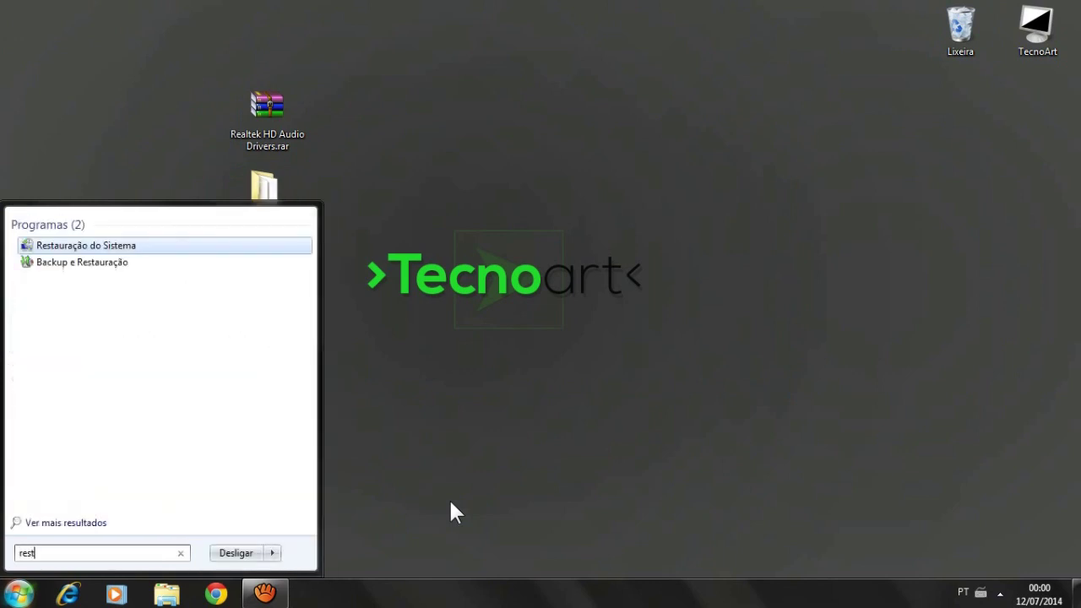
{"action": "double_click", "coordinate": [26, 553]}
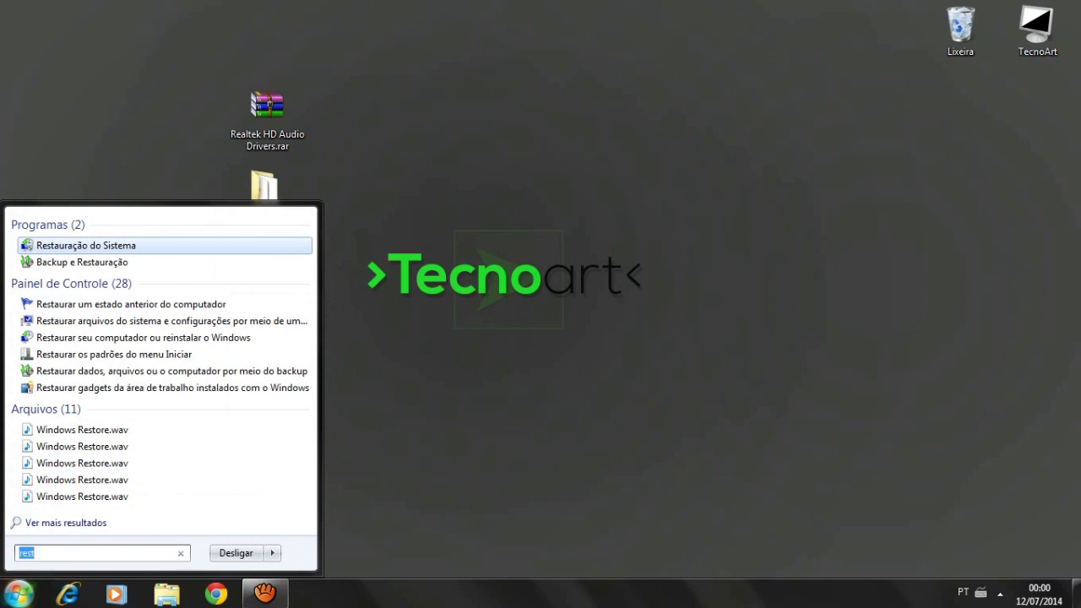
{"action": "left_click", "coordinate": [80, 245]}
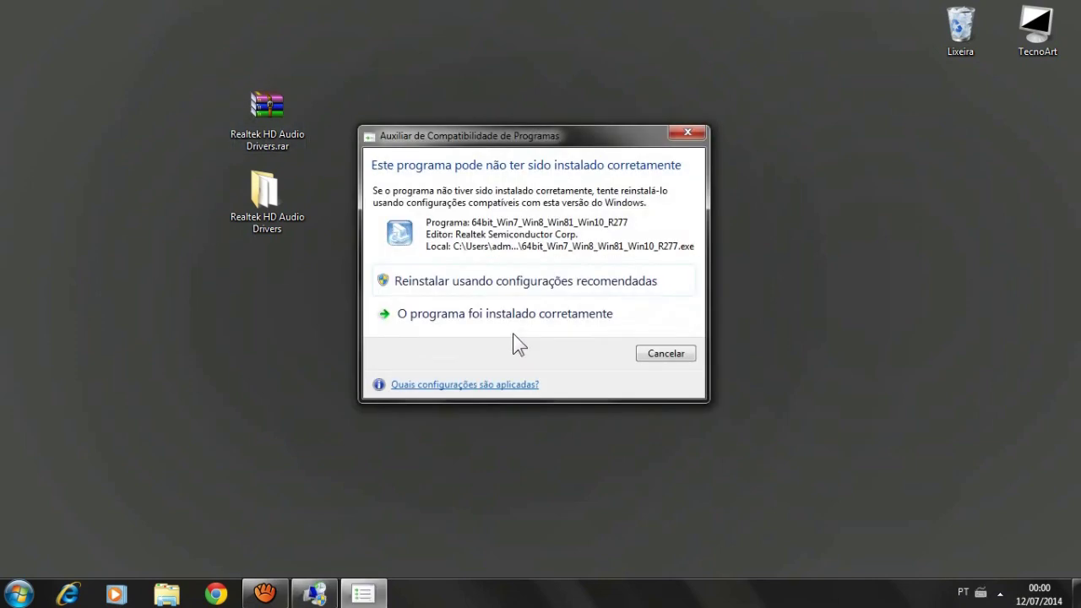
{"action": "left_click", "coordinate": [433, 315]}
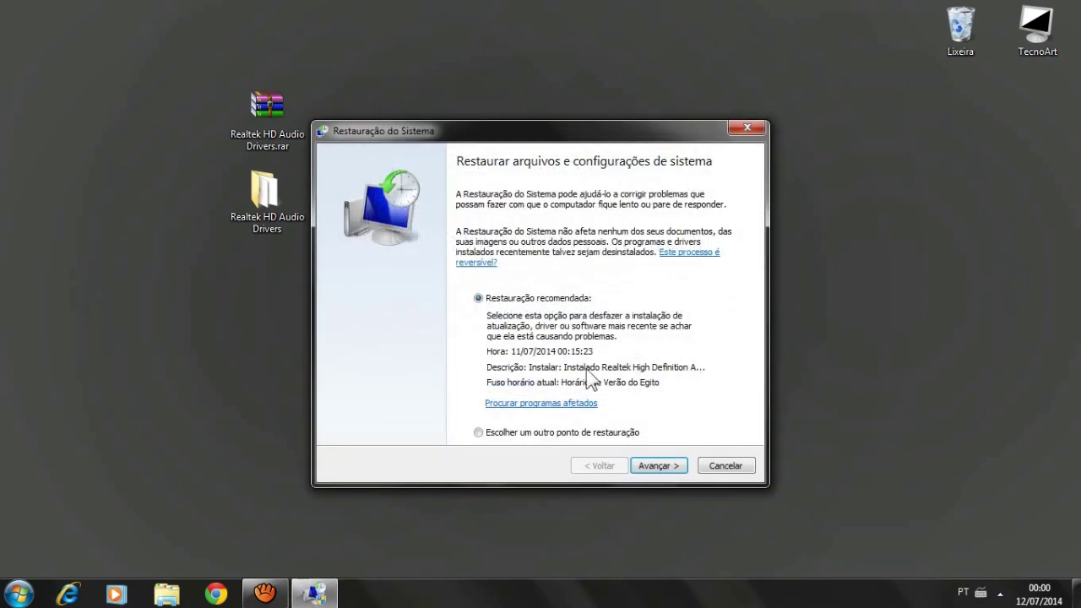
- Choose to use another restore point, select "tutorial" in the list, and close System Restore without restoring
{"action": "left_click", "coordinate": [478, 432]}
{"action": "left_click", "coordinate": [659, 468]}
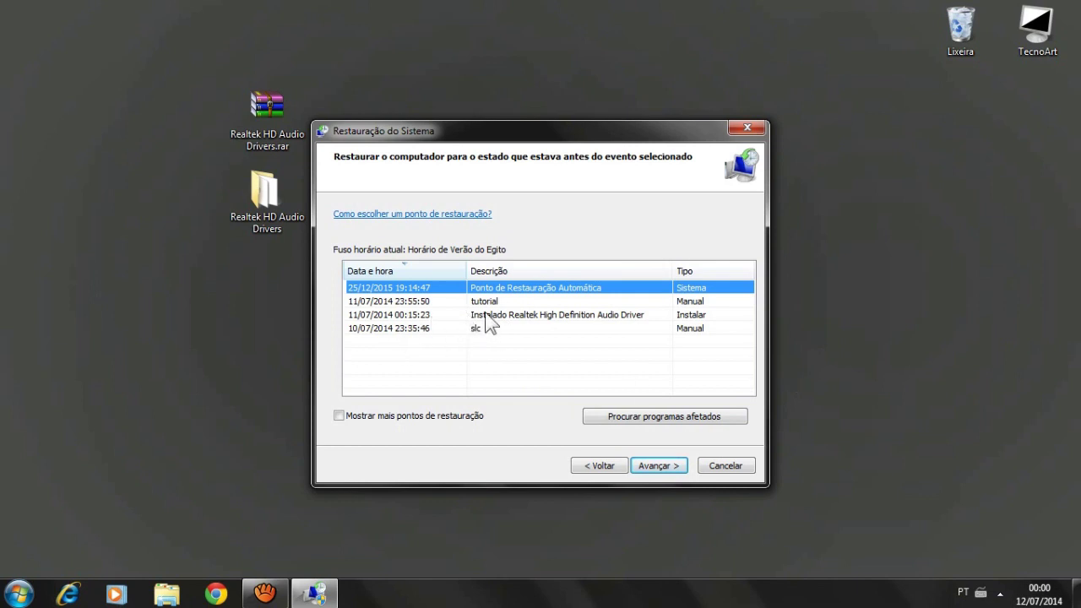
{"action": "left_click", "coordinate": [486, 313]}
{"action": "left_click", "coordinate": [486, 328]}
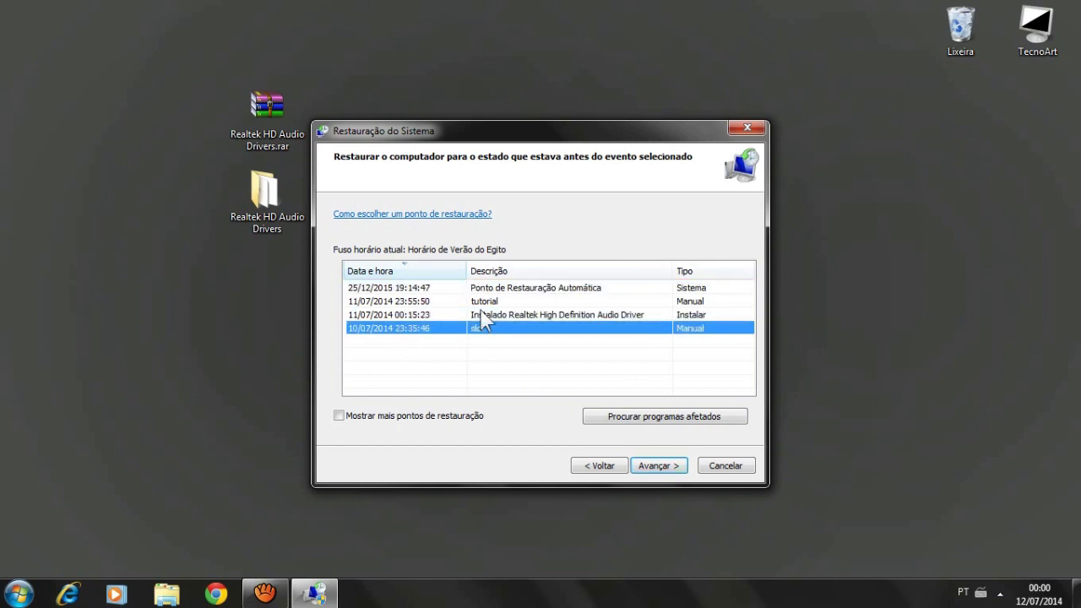
{"action": "left_click", "coordinate": [483, 301]}
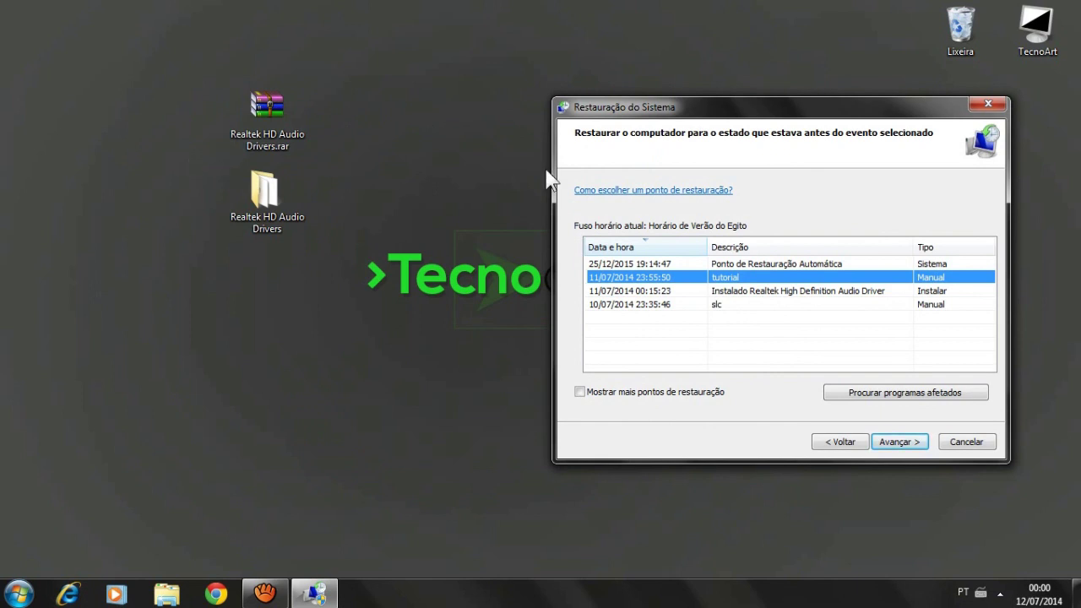
{"action": "left_click", "coordinate": [975, 103]}
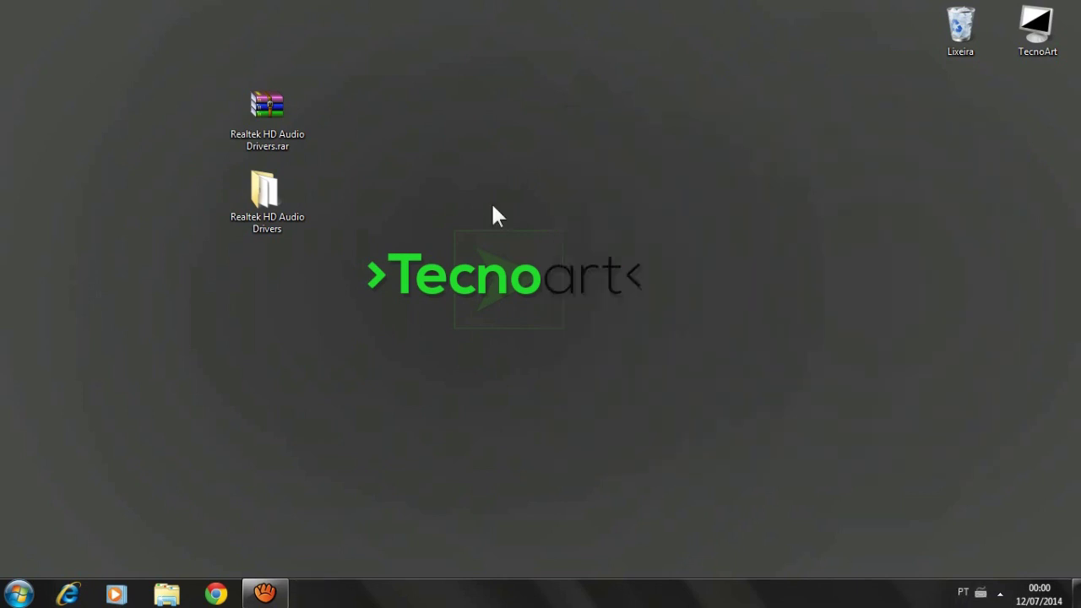